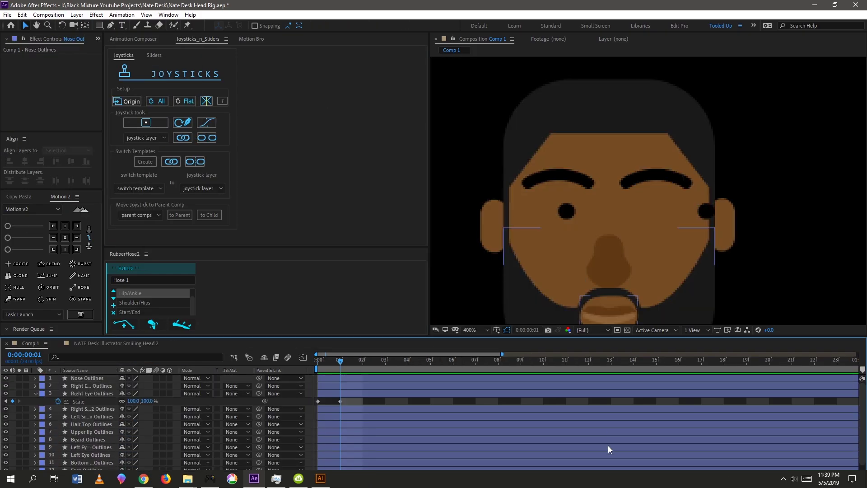
Scroll the timeline up toward the Right Eye Outlines layer.
{"action": "scroll", "coordinate": [715, 173], "scroll_direction": "up", "scroll_amount": 2}
Select the Left Eye Outlines layer in the timeline.
{"action": "left_click", "coordinate": [90, 456]}
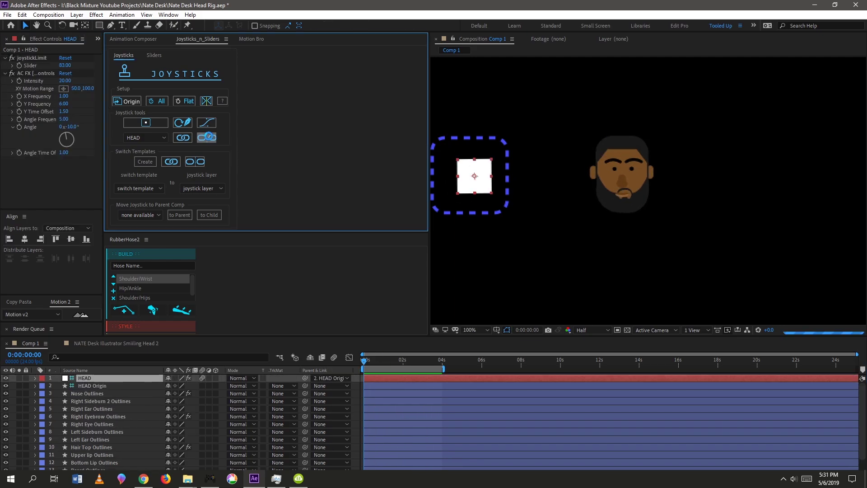
Scroll the layer stack and move the selection to the Left Eyebrow Outlines layer.
{"action": "scroll", "coordinate": [576, 163], "scroll_direction": "up", "scroll_amount": 2}
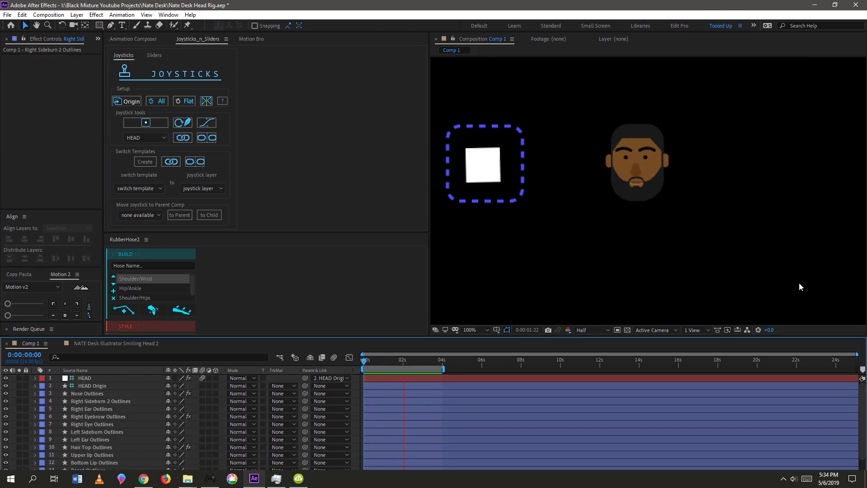
{"action": "key", "text": "ctrl+Down"}
{"action": "key", "text": "ctrl+Down"}
{"action": "key", "text": "ctrl+Down"}
{"action": "key", "text": "ctrl+Down"}
{"action": "key", "text": "ctrl+Down"}
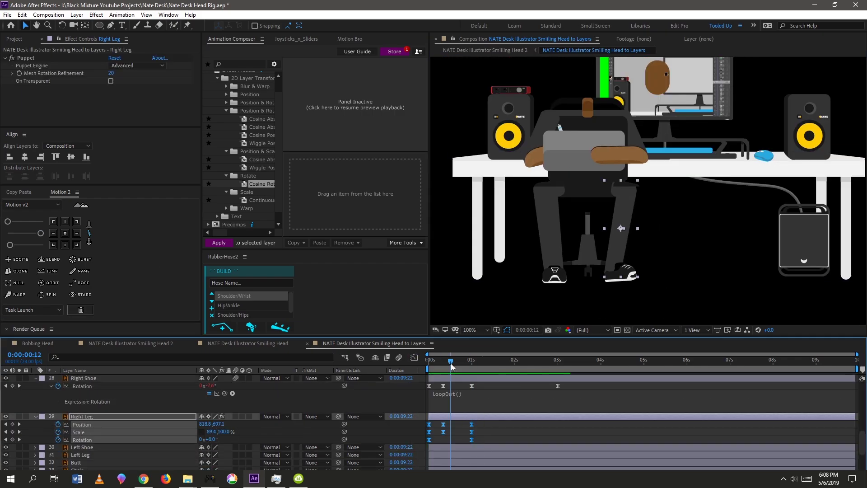
Return to the start and show the Right Leg Rotation animation curve in the Graph Editor.
{"action": "left_click_drag", "start_coordinate": [443, 361], "coordinate": [423, 364]}
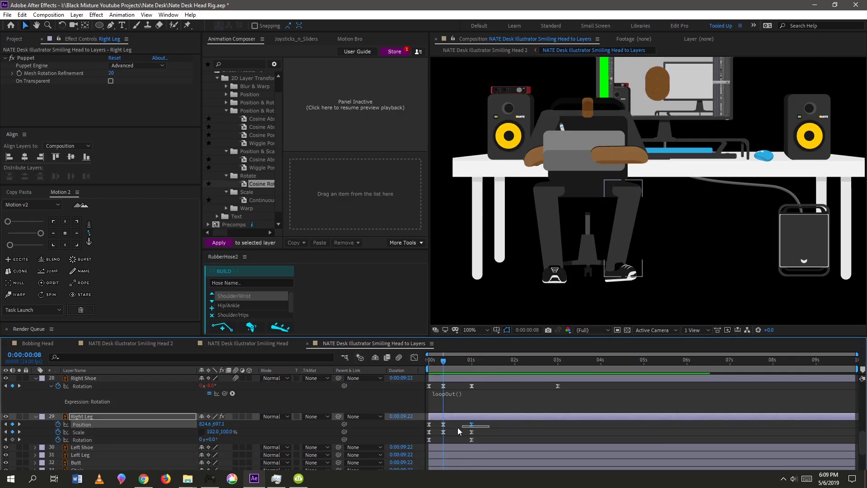
{"action": "left_click", "coordinate": [443, 439]}
{"action": "key", "text": "shift+F3"}
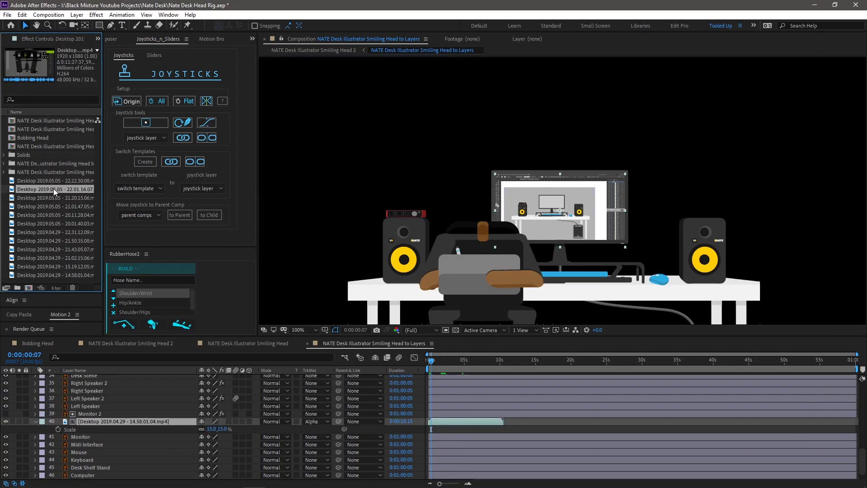
Pre-compose the screen recording layer into a new precomp.
{"action": "right_click", "coordinate": [103, 421]}
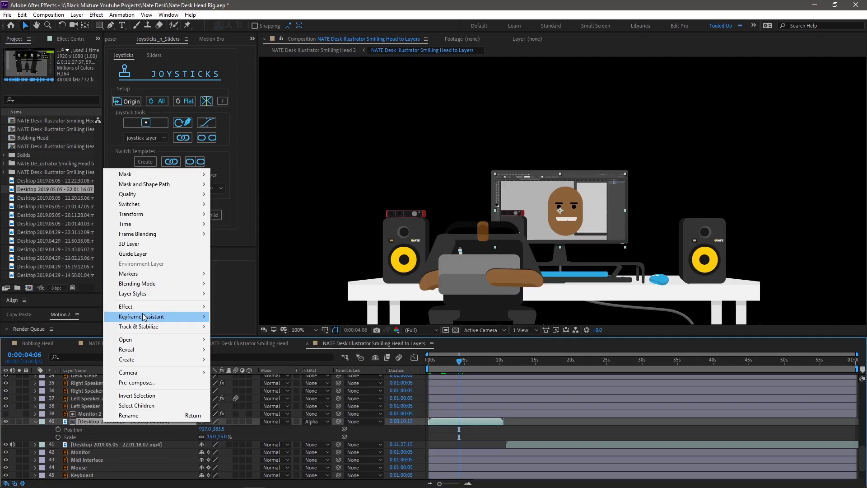
{"action": "left_click", "coordinate": [117, 347]}
{"action": "key", "text": "Return"}
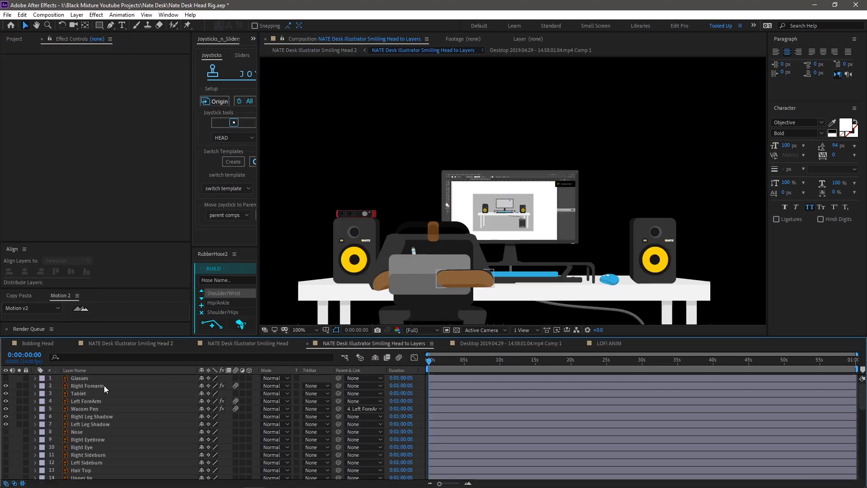
Open a timeline layer's context menu, then stop the preview and replay it from the start.
{"action": "right_click", "coordinate": [104, 389]}
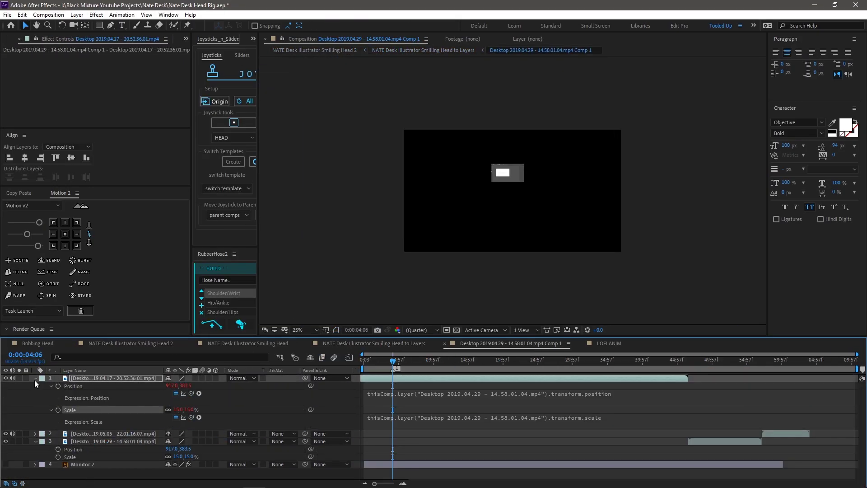
{"action": "key", "text": "space"}
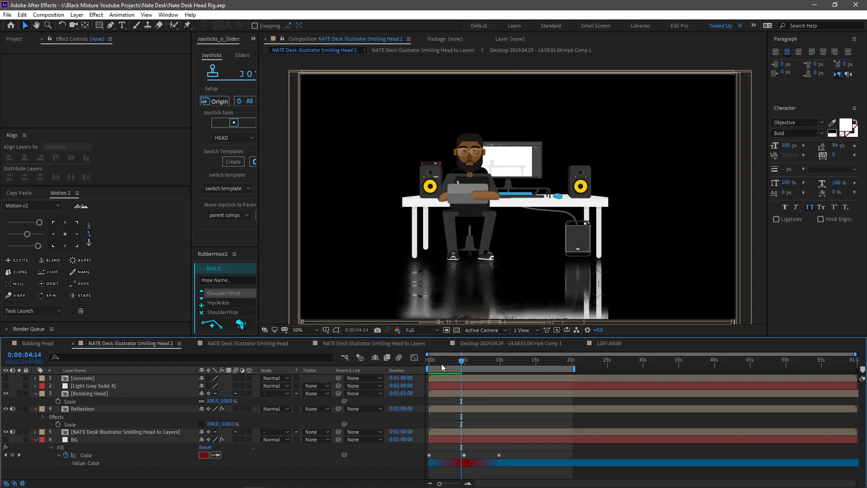
{"action": "key", "text": "space"}
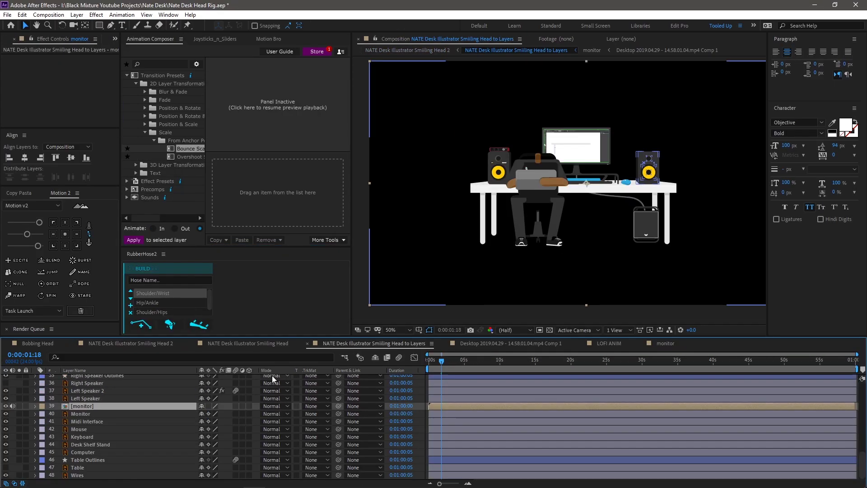
In the Smiling Head 2 comp, scrub from 6 to about 11 seconds to check the background.
{"action": "left_click", "coordinate": [131, 343]}
{"action": "left_click", "coordinate": [472, 360]}
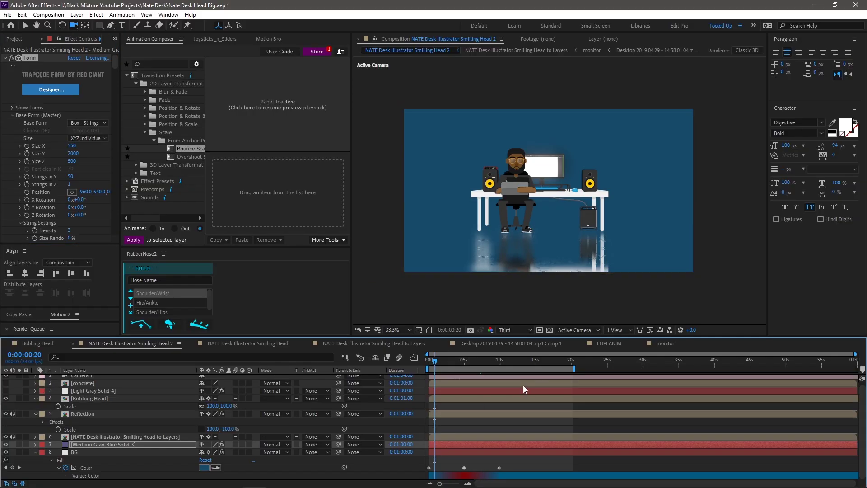
{"action": "left_click_drag", "start_coordinate": [481, 361], "coordinate": [507, 366]}
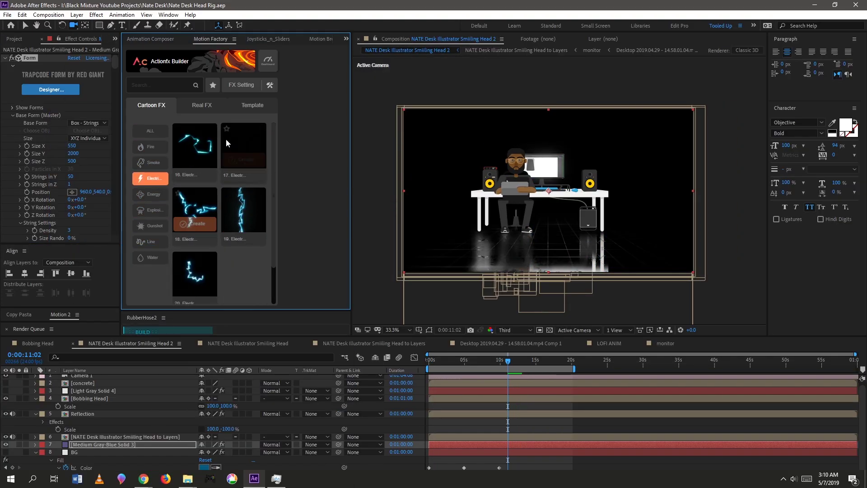
Drag a looping cartoon fire preset from the Fire category into the desk scene.
{"action": "left_click", "coordinate": [150, 146]}
{"action": "left_click_drag", "start_coordinate": [243, 210], "coordinate": [573, 212]}
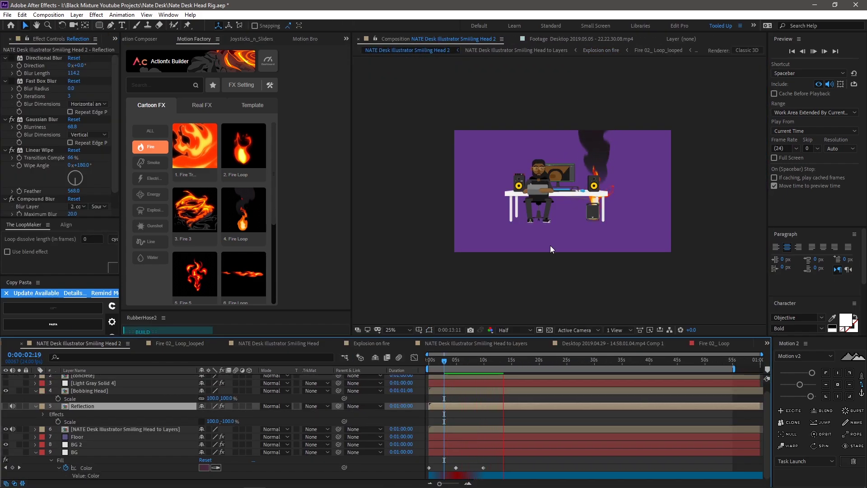
Stop the preview and review the fire's puppet pin keyframes slightly earlier in time.
{"action": "key", "text": "space"}
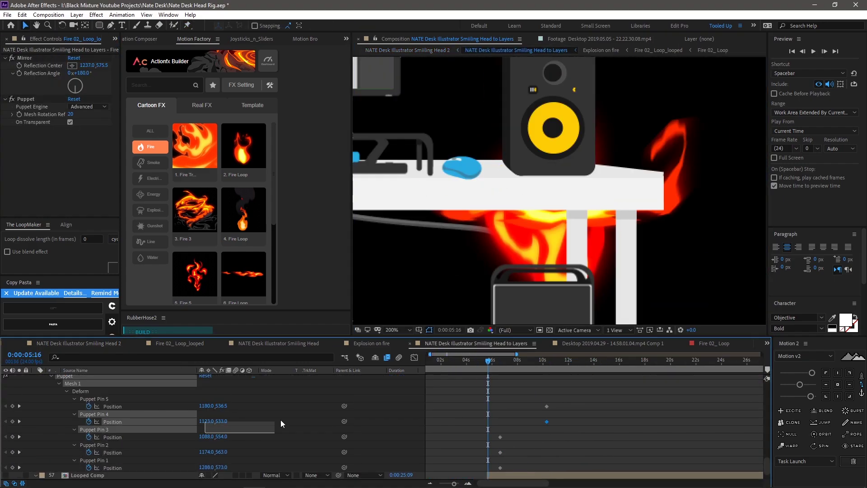
{"action": "left_click", "coordinate": [488, 361]}
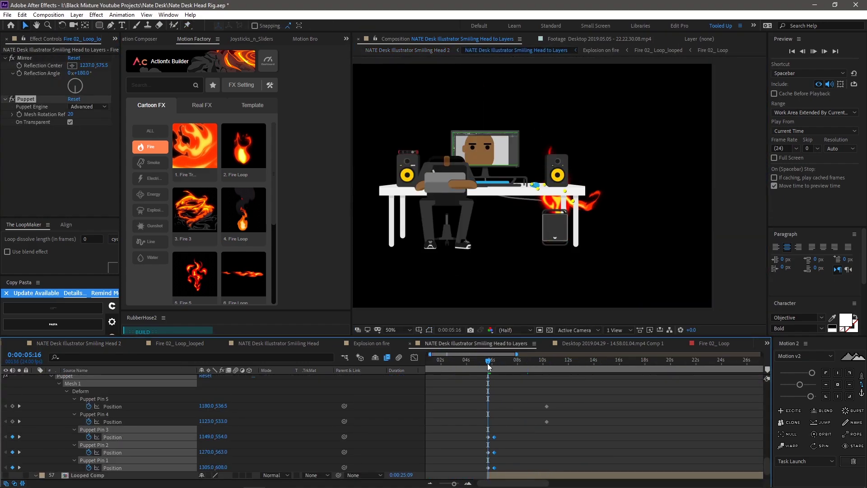
{"action": "left_click_drag", "start_coordinate": [489, 361], "coordinate": [486, 361]}
Switch to Smiling Head 2, flip to Smiling Head to Layers and back again.
{"action": "left_click", "coordinate": [85, 343]}
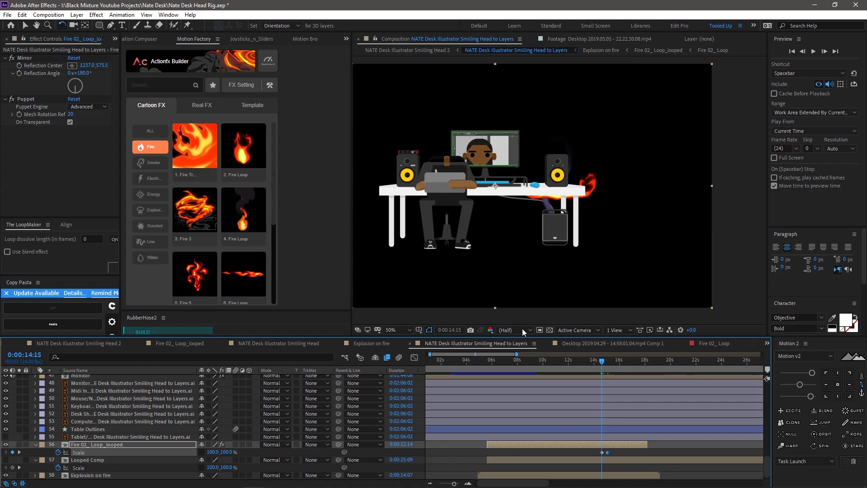
{"action": "key", "text": "shift+Escape"}
{"action": "key", "text": "shift+Escape"}
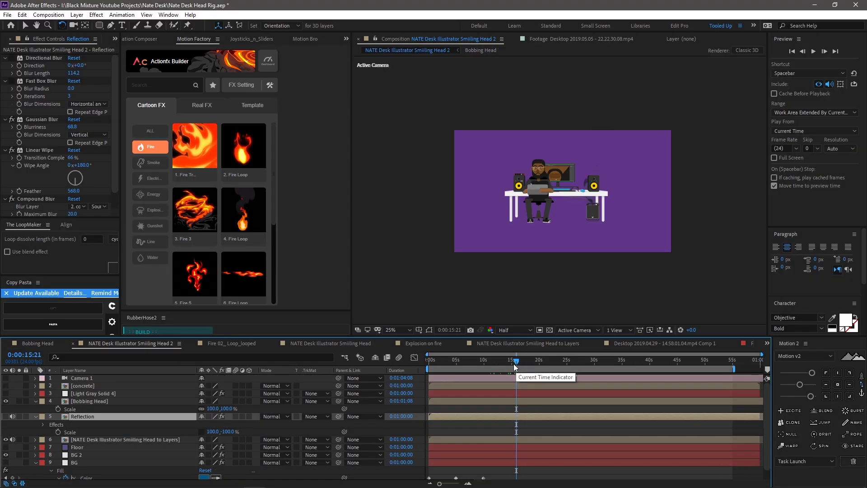
{"action": "key", "text": "shift+Escape"}
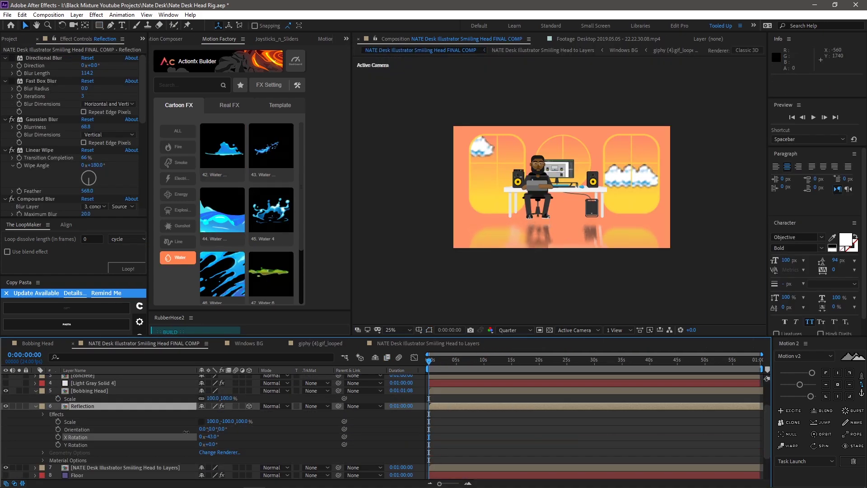
Check the Smiling Head to Layers comp, then preview the FINAL COMP.
{"action": "key", "text": "shift+Escape"}
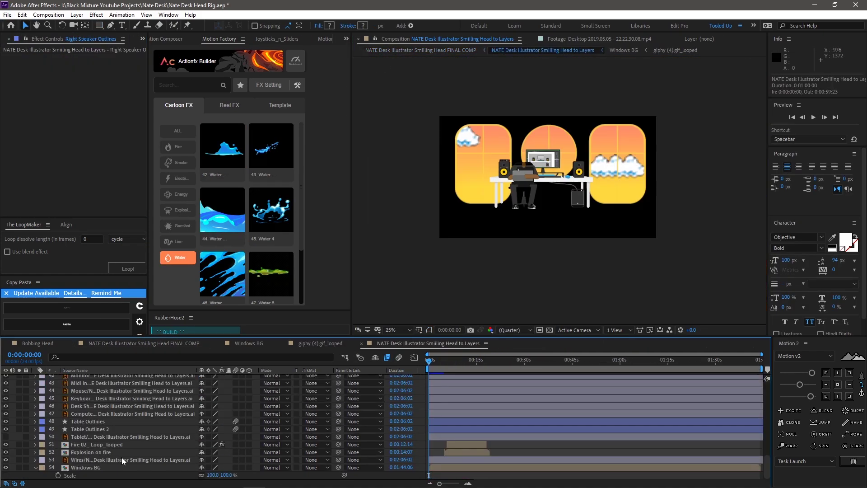
{"action": "key", "text": "shift+Escape"}
{"action": "key", "text": "space"}
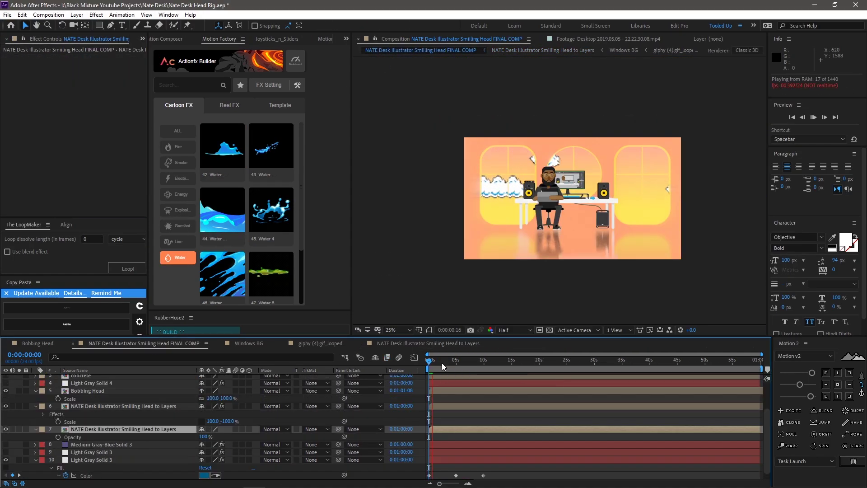
Inspect the Windows BG keying settings, then the finishing adjustment layer's effects in FINAL COMP.
{"action": "key", "text": "shift+Escape"}
{"action": "left_click", "coordinate": [119, 171]}
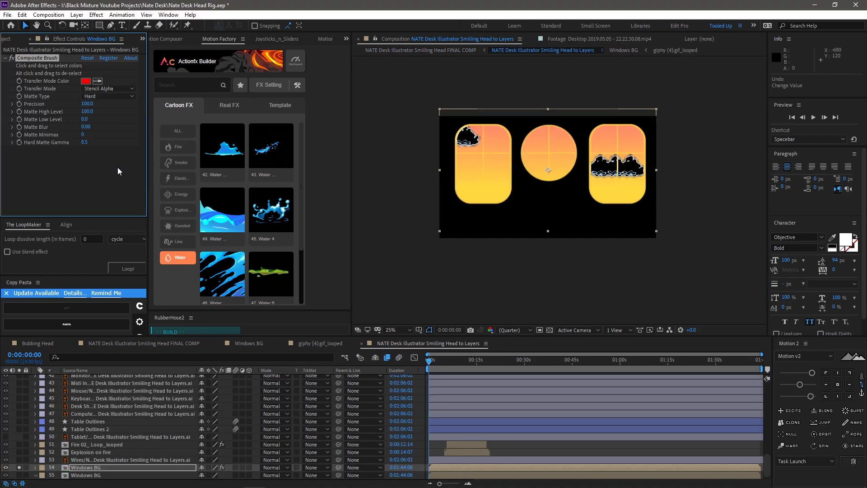
{"action": "key", "text": "shift+Escape"}
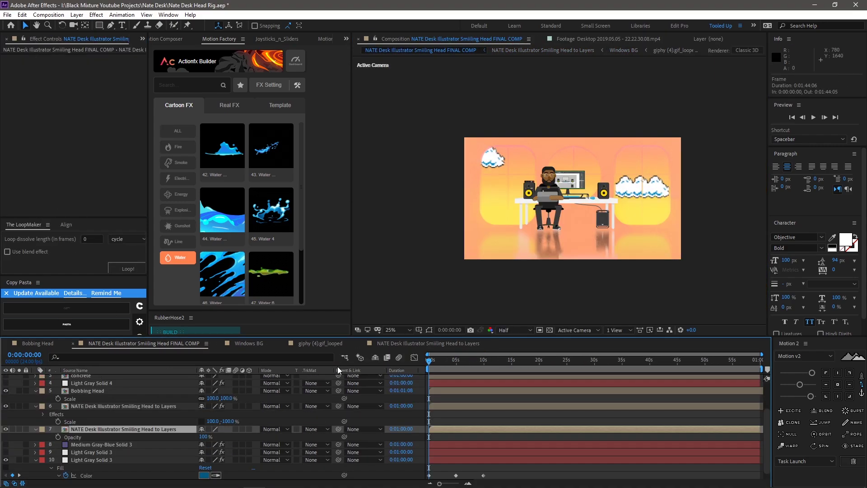
{"action": "scroll", "coordinate": [413, 432], "scroll_direction": "up", "scroll_amount": 5}
{"action": "left_click", "coordinate": [14, 62]}
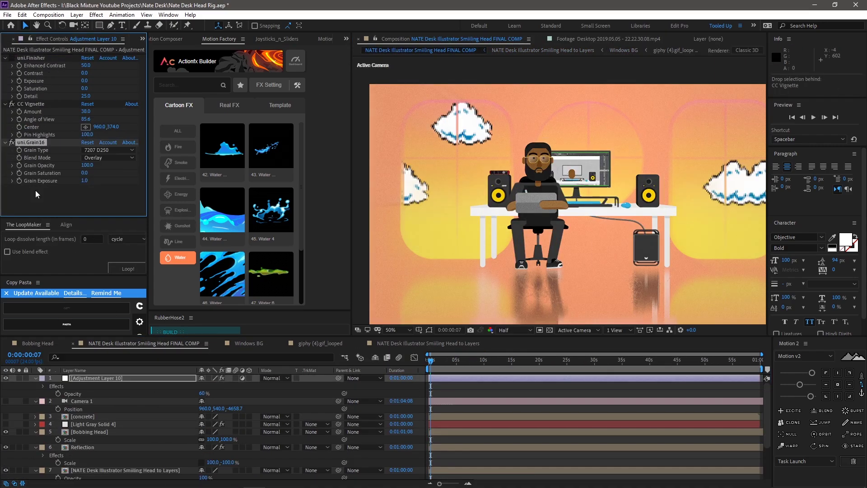